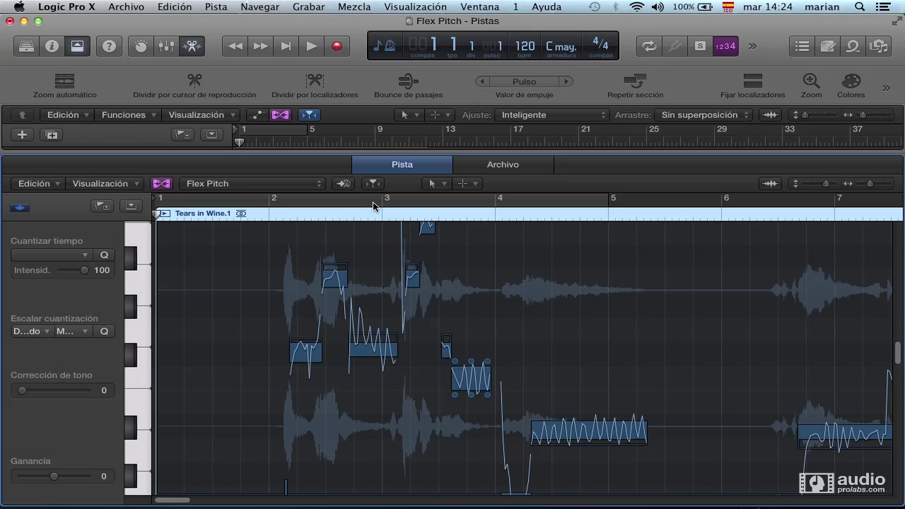
Select the long note after bar 4 and assign the Pencil tool (Herramienta Lápiz) as the editor's secondary tool.
{"action": "left_click", "coordinate": [598, 435]}
{"action": "mouse_move", "coordinate": [643, 435]}
{"action": "left_mouse_down"}
{"action": "mouse_move", "coordinate": [602, 435]}
{"action": "mouse_move", "coordinate": [681, 431]}
{"action": "mouse_move", "coordinate": [562, 433]}
{"action": "mouse_move", "coordinate": [700, 426]}
{"action": "mouse_move", "coordinate": [640, 433]}
{"action": "left_mouse_up"}
{"action": "left_click", "coordinate": [556, 425]}
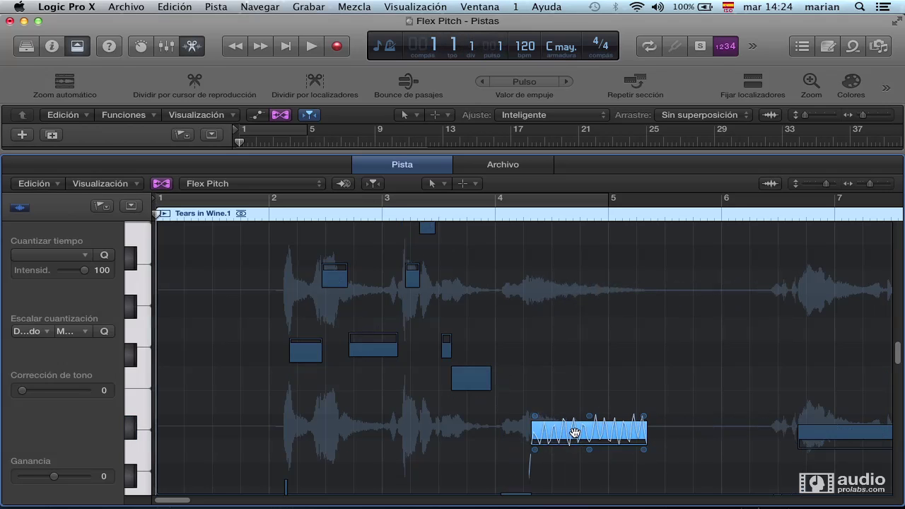
{"action": "left_click", "coordinate": [475, 185]}
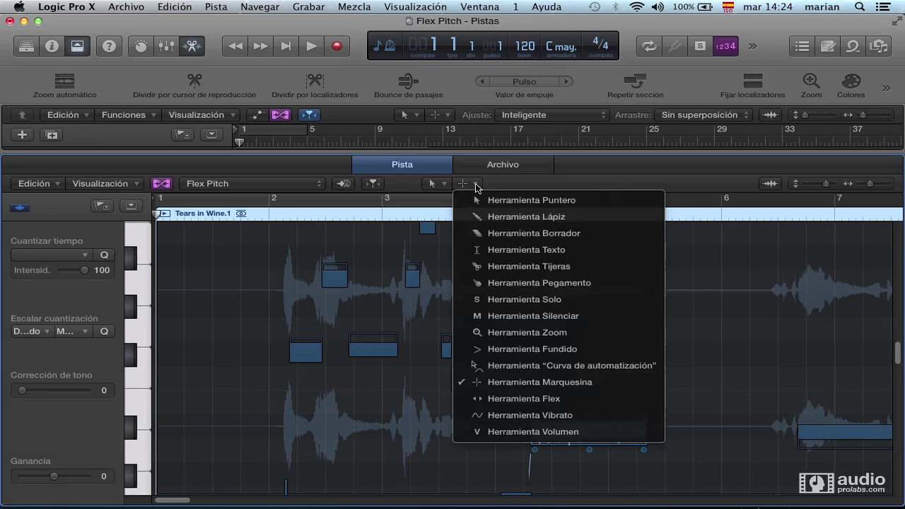
{"action": "left_click", "coordinate": [510, 219]}
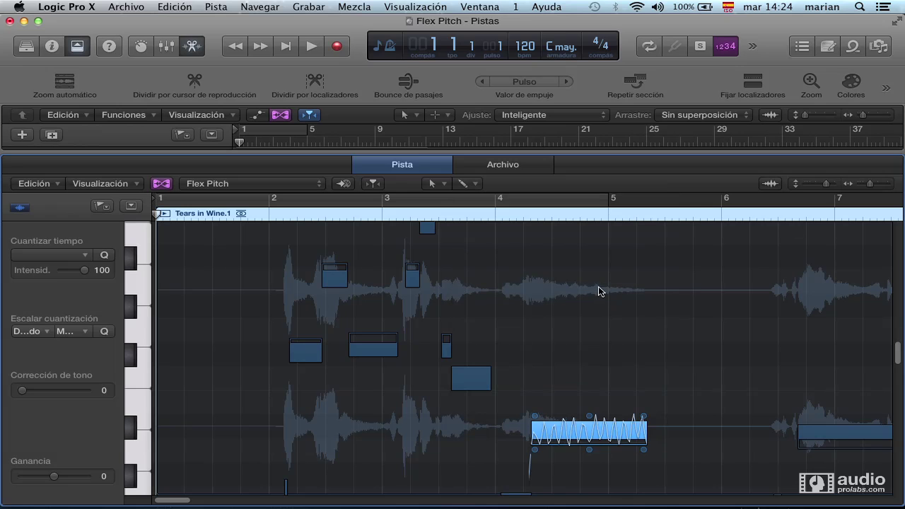
Split the long note after bar 4 into three with the Pencil tool, the middle part higher and the part from bar 5 lower.
{"action": "scroll", "coordinate": [590, 308], "scroll_direction": "down", "scroll_amount": 3}
{"action": "scroll", "coordinate": [585, 319], "scroll_direction": "down", "scroll_amount": 4}
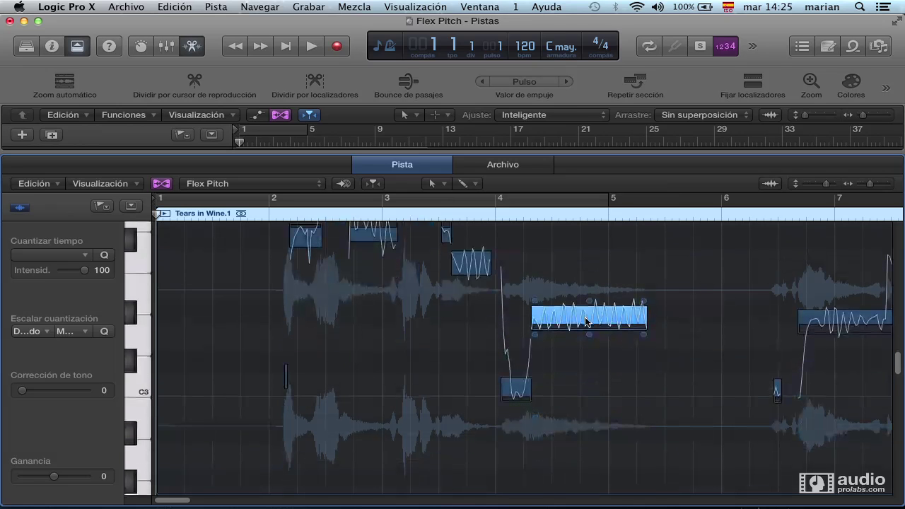
{"action": "scroll", "coordinate": [585, 318], "scroll_direction": "down", "scroll_amount": 1}
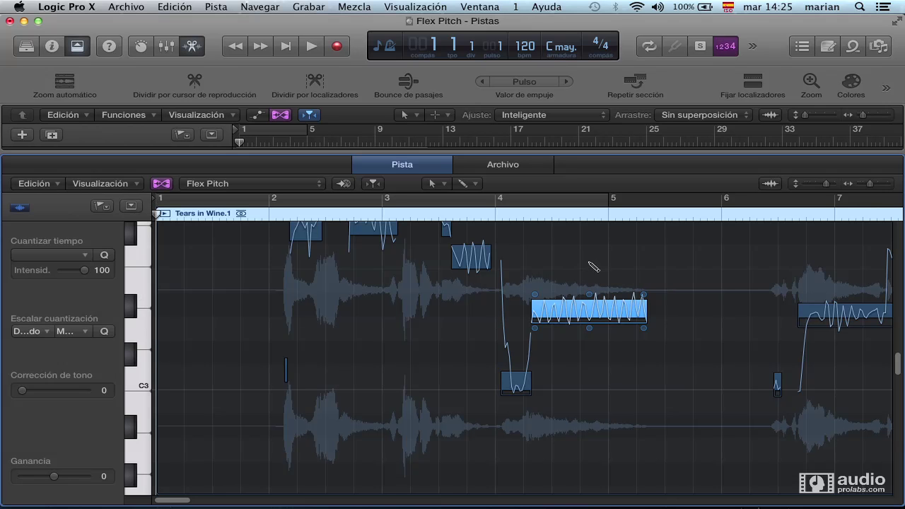
{"action": "left_click_drag", "start_coordinate": [578, 311], "coordinate": [582, 257]}
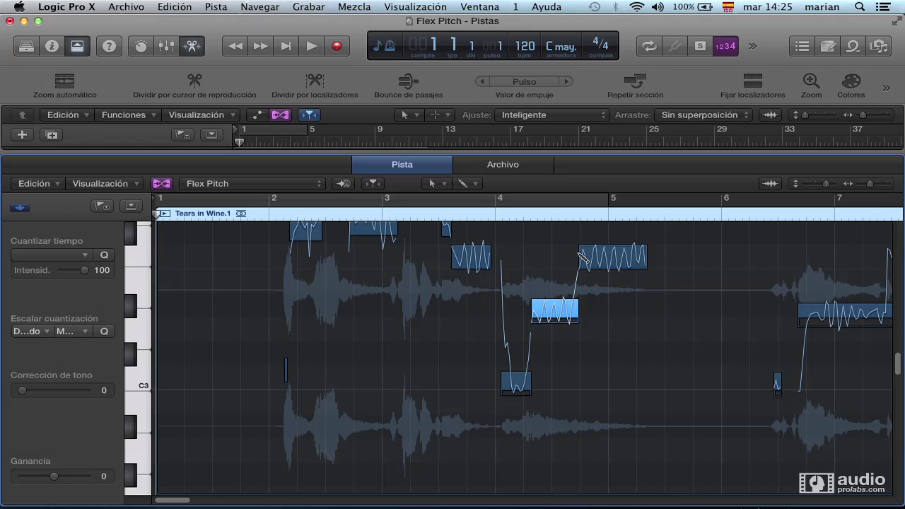
{"action": "mouse_move", "coordinate": [580, 252]}
{"action": "left_click", "coordinate": [613, 361]}
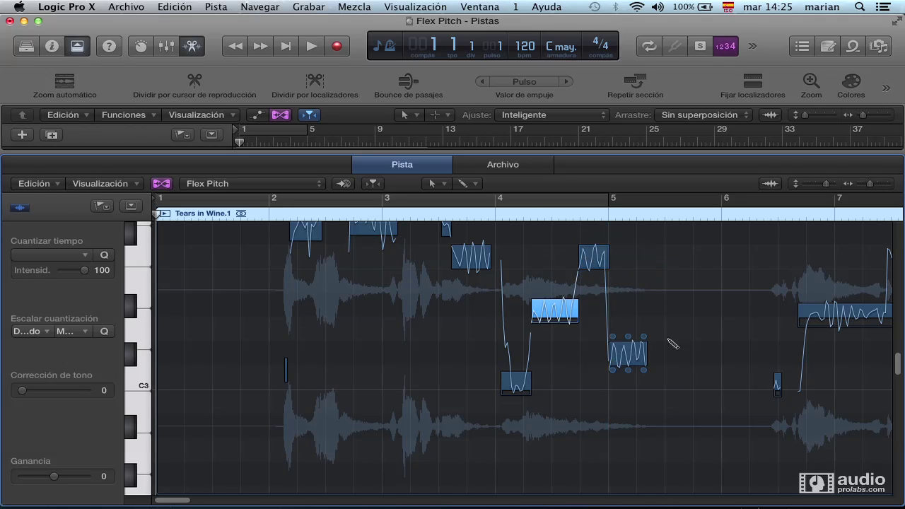
Play the split notes from about bar 4, stop playback and undo both splits.
{"action": "double_click", "coordinate": [513, 214]}
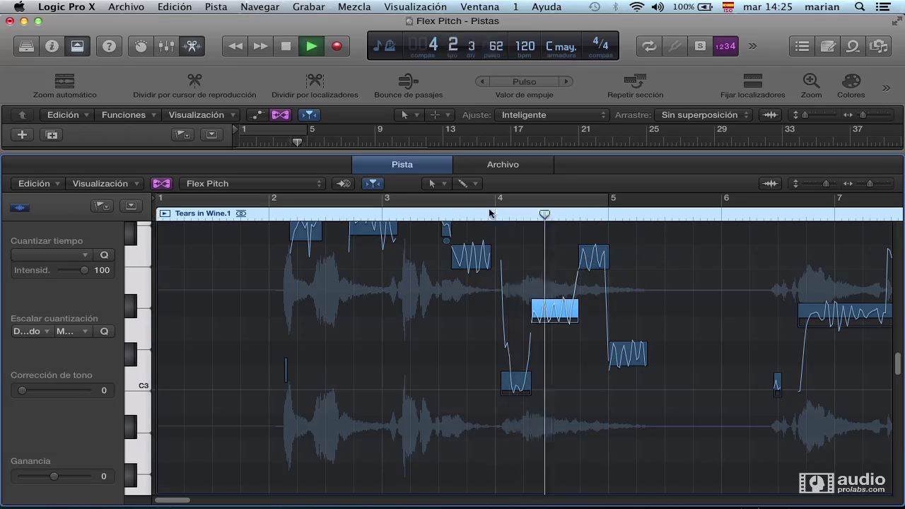
{"action": "mouse_move", "coordinate": [454, 256]}
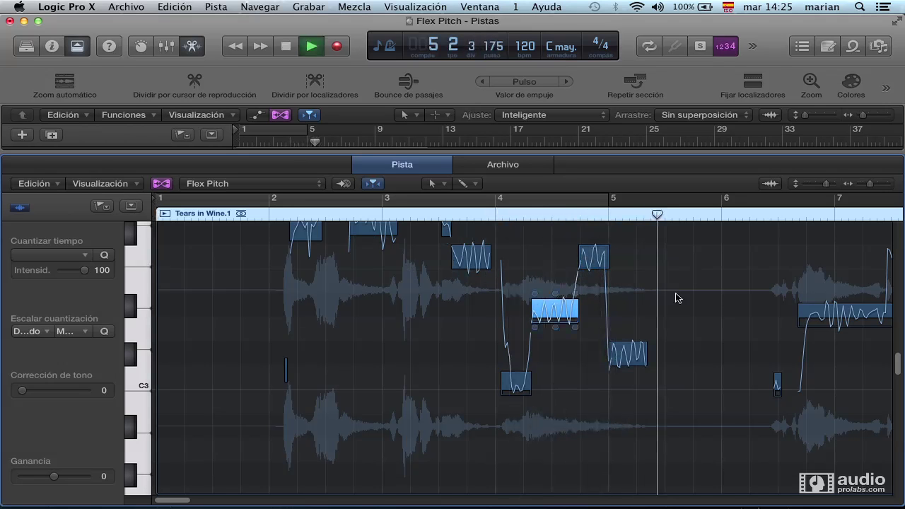
{"action": "key", "text": "space"}
{"action": "key", "text": "super+z"}
{"action": "key", "text": "super+z"}
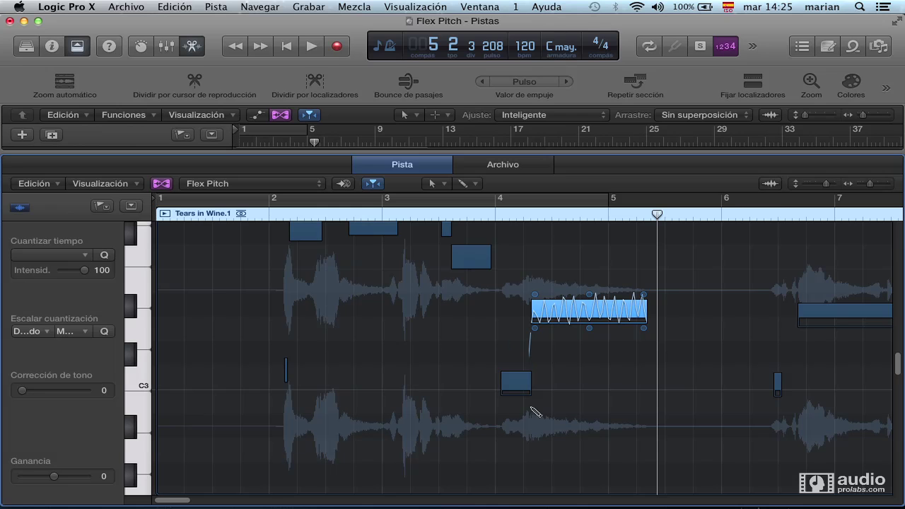
With the Pencil tool, split the end of the short note at bar 4 to a lower pitch and the long note into four differently pitched notes.
{"action": "left_click", "coordinate": [528, 456]}
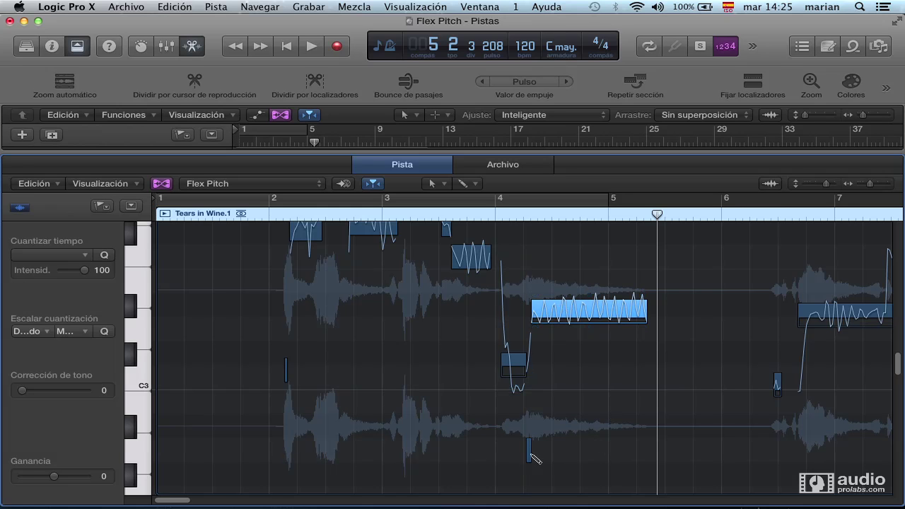
{"action": "left_click", "coordinate": [554, 404]}
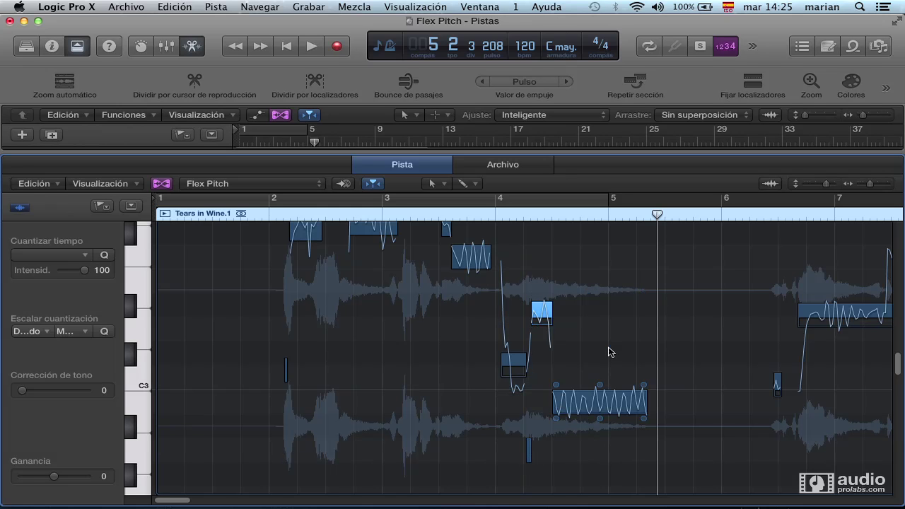
{"action": "left_click_drag", "start_coordinate": [609, 403], "coordinate": [630, 309]}
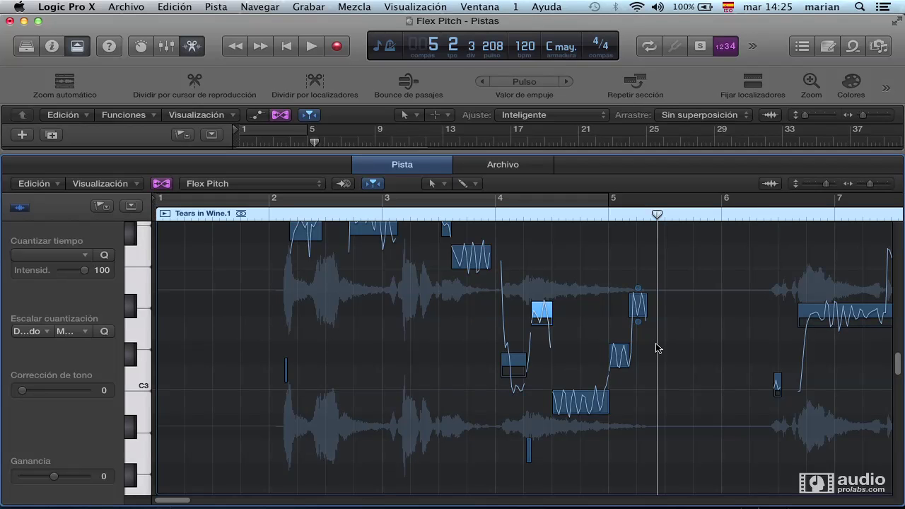
Play the edited passage from just before bar 4, stop playback and undo the splits of the long note.
{"action": "left_click", "coordinate": [471, 256]}
{"action": "left_click", "coordinate": [482, 216]}
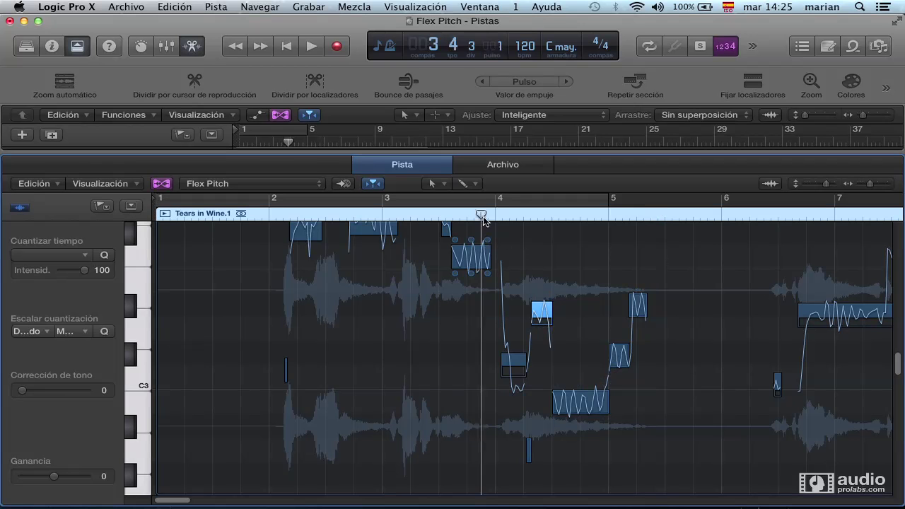
{"action": "key", "text": "space"}
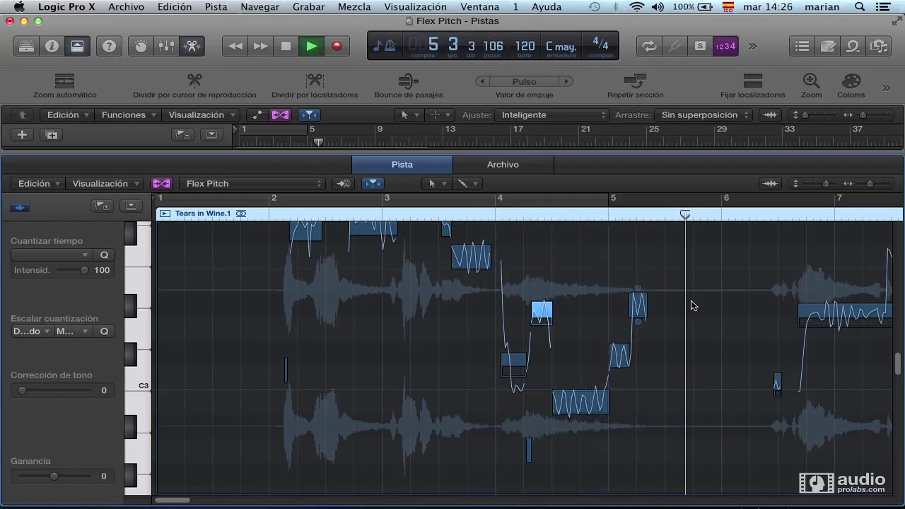
{"action": "key", "text": "space"}
{"action": "key", "text": "super+z"}
{"action": "key", "text": "super+z"}
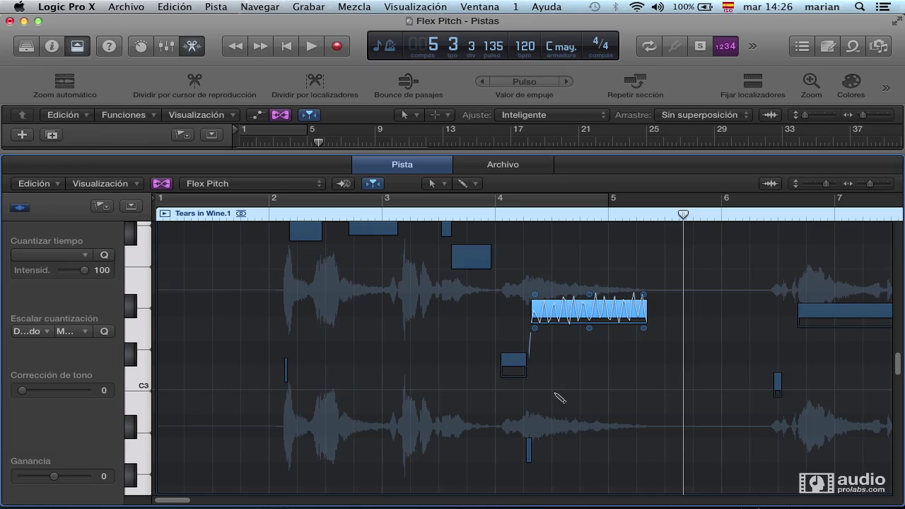
Split the long note into three with the Pencil tool, the middle part lower and the part near bar 5 higher.
{"action": "left_click", "coordinate": [552, 314]}
{"action": "left_click", "coordinate": [607, 290]}
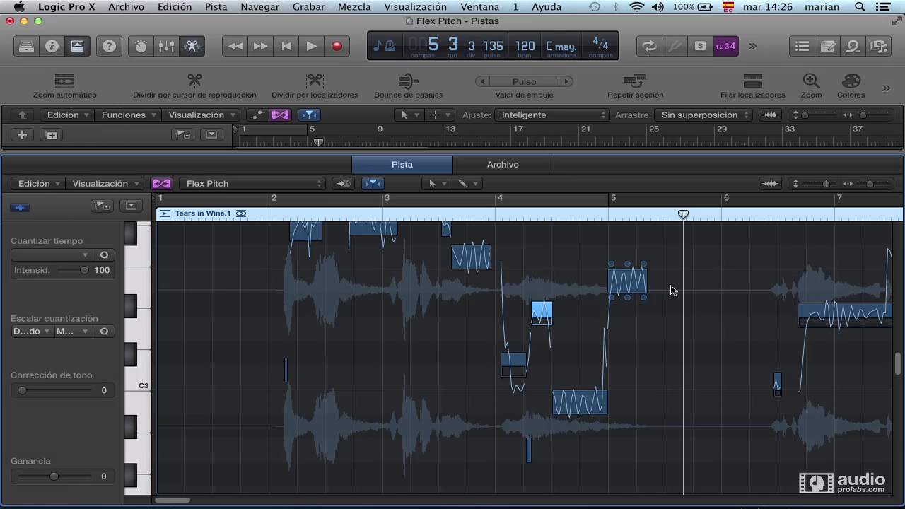
Return the three parts of the split long note to their original pitch with Ajustar al tono original.
{"action": "right_click", "coordinate": [627, 290]}
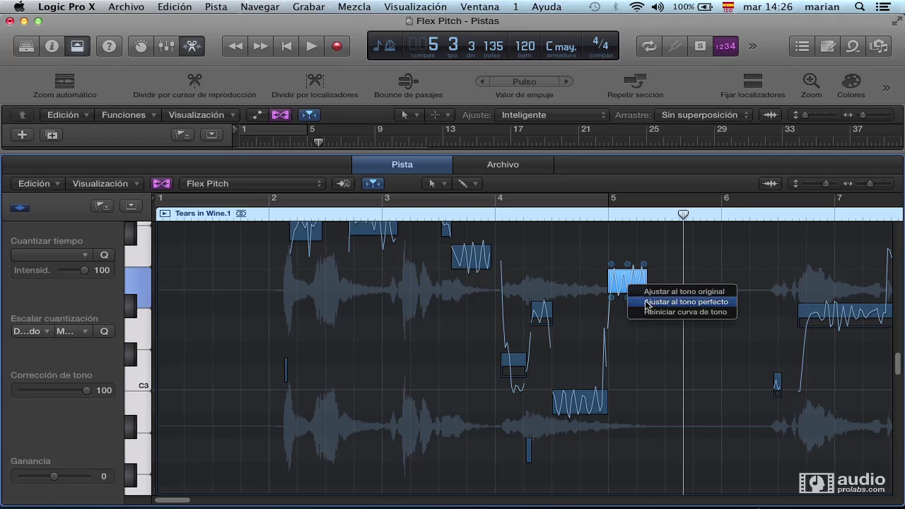
{"action": "left_click", "coordinate": [645, 291]}
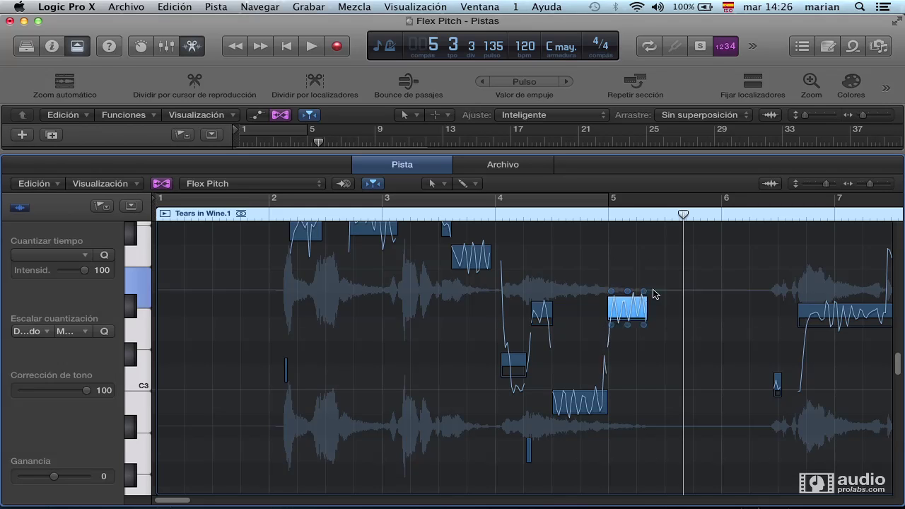
{"action": "right_click", "coordinate": [571, 408]}
{"action": "left_click", "coordinate": [597, 411]}
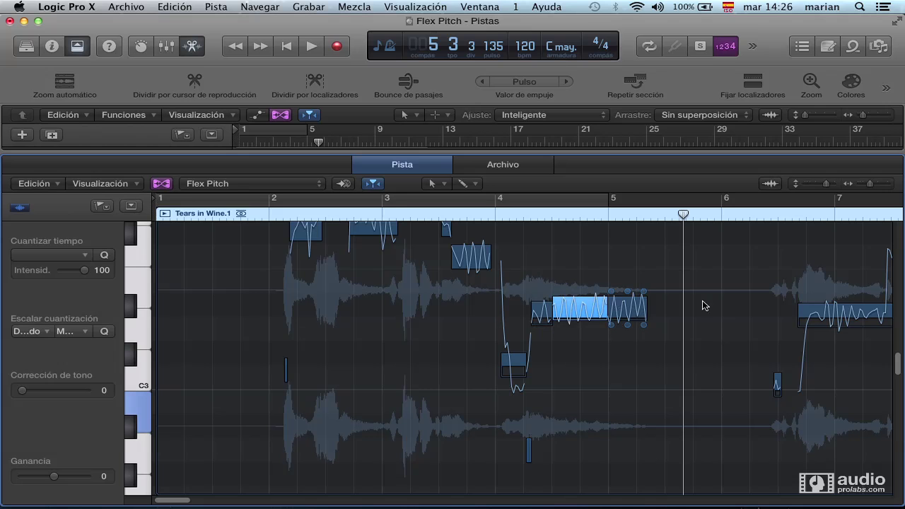
{"action": "left_click", "coordinate": [625, 262]}
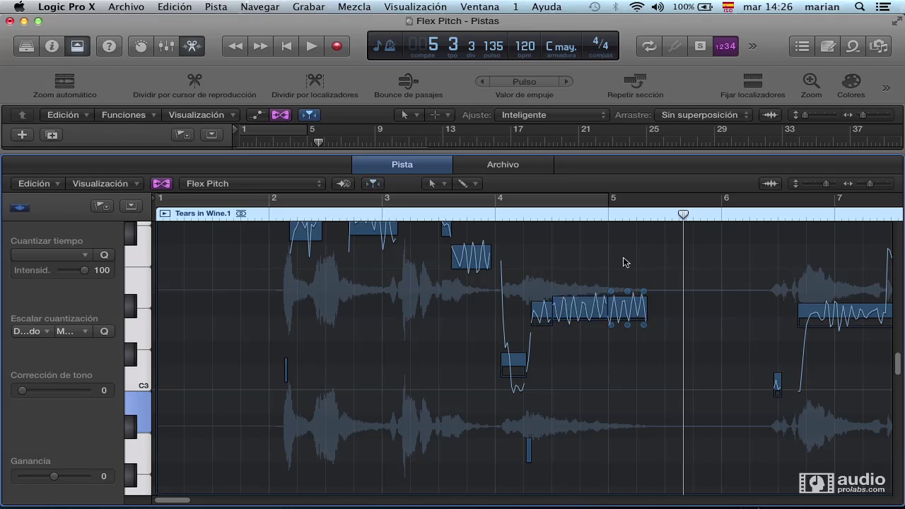
{"action": "right_click", "coordinate": [540, 315]}
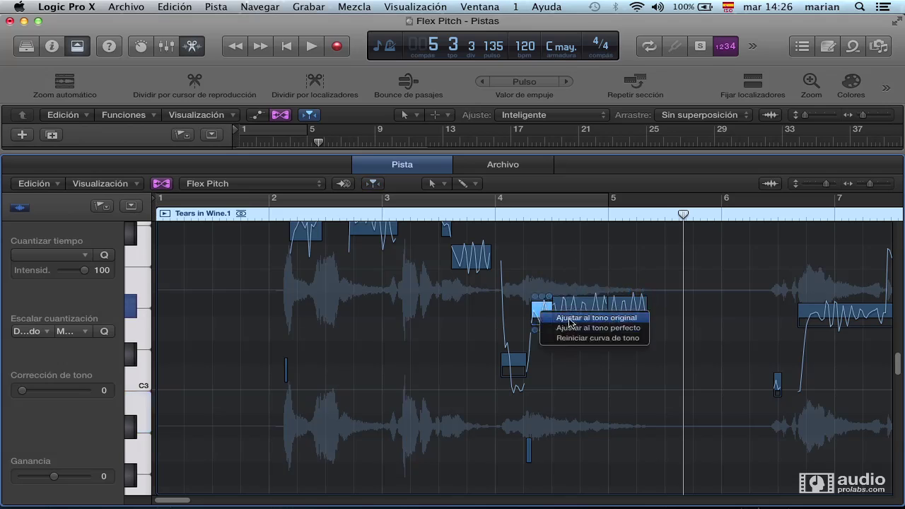
{"action": "left_click", "coordinate": [570, 320]}
Select the last two parts of the split long note and join them with the Glue tool (Herramienta Pegamento).
{"action": "left_click_drag", "start_coordinate": [523, 272], "coordinate": [686, 327]}
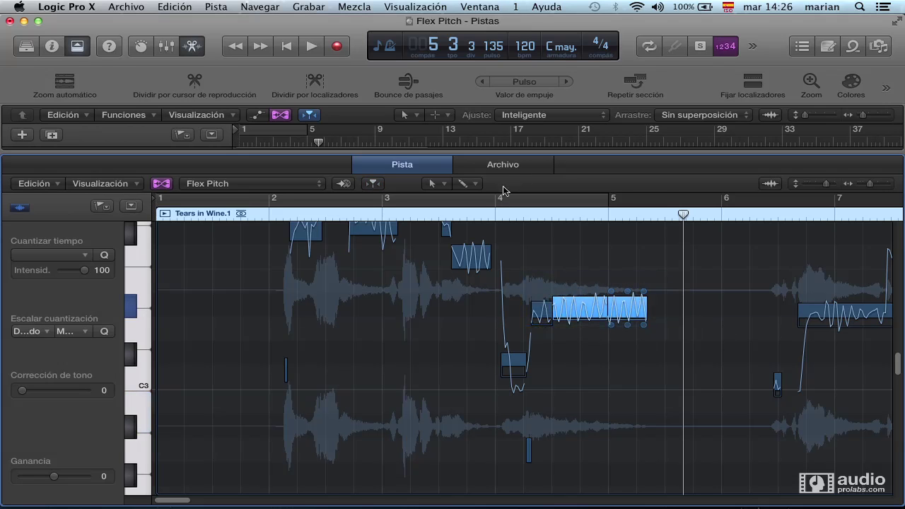
{"action": "left_click", "coordinate": [474, 184]}
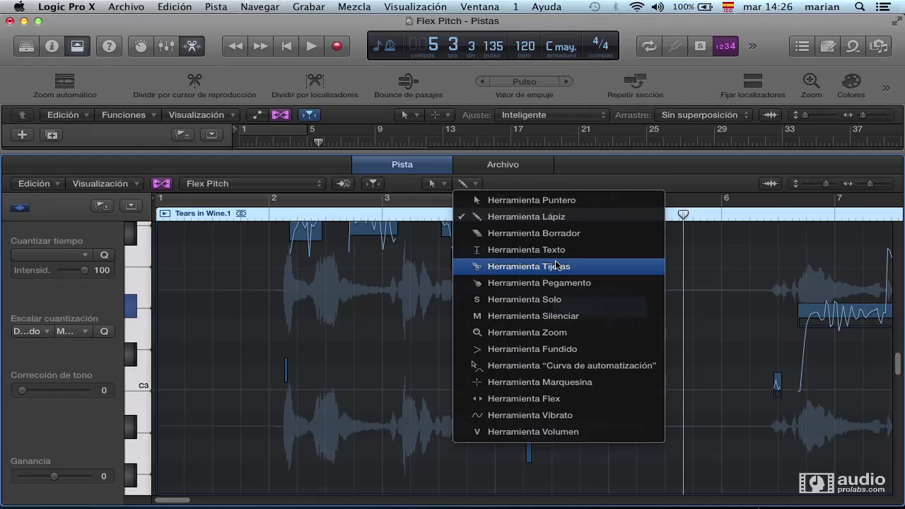
{"action": "left_click", "coordinate": [560, 283]}
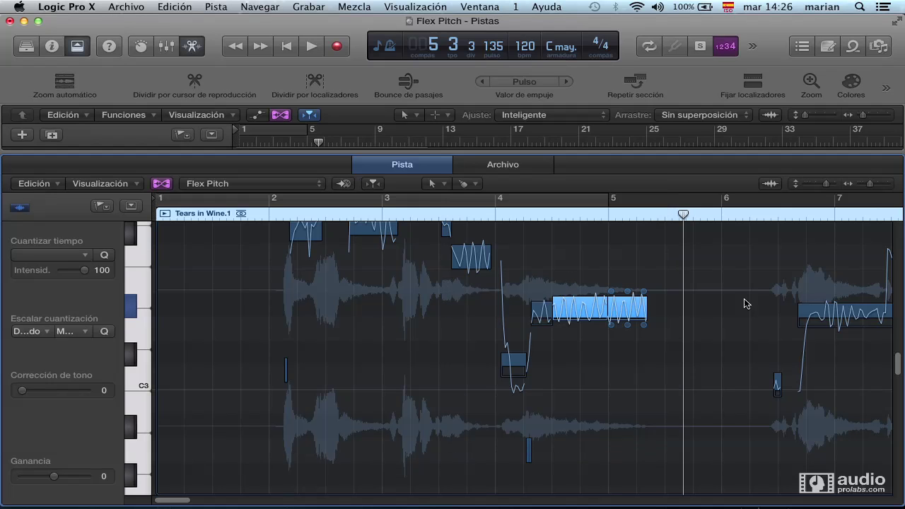
{"action": "left_click", "coordinate": [633, 315]}
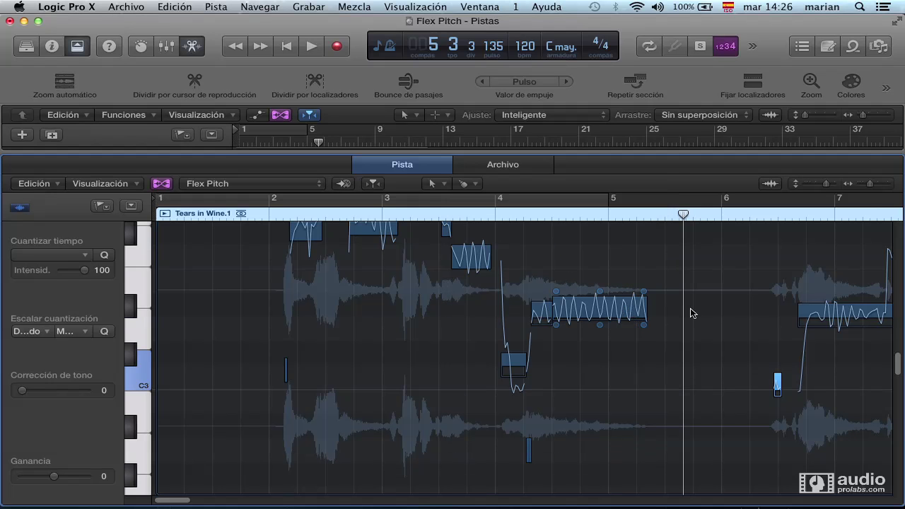
Set the secondary tool back to the Pencil and delete the joined note around bar 5.
{"action": "left_click", "coordinate": [467, 184]}
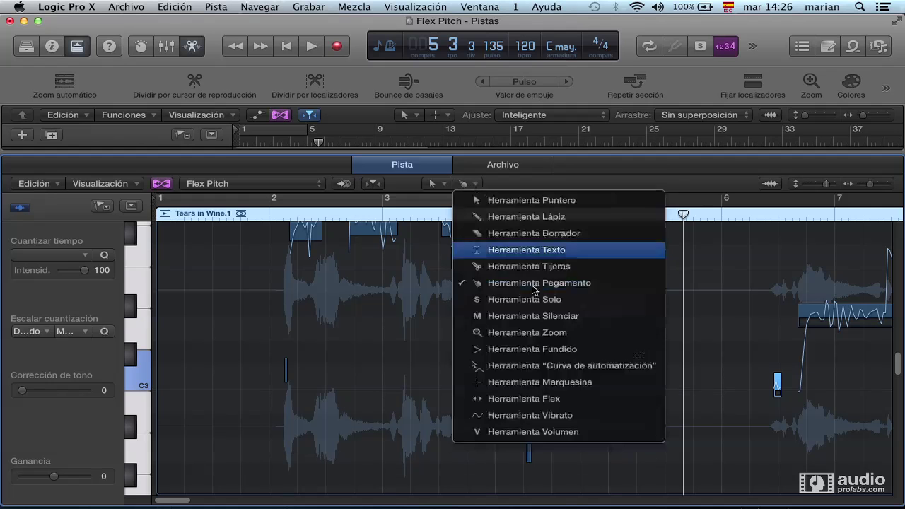
{"action": "left_click", "coordinate": [523, 217]}
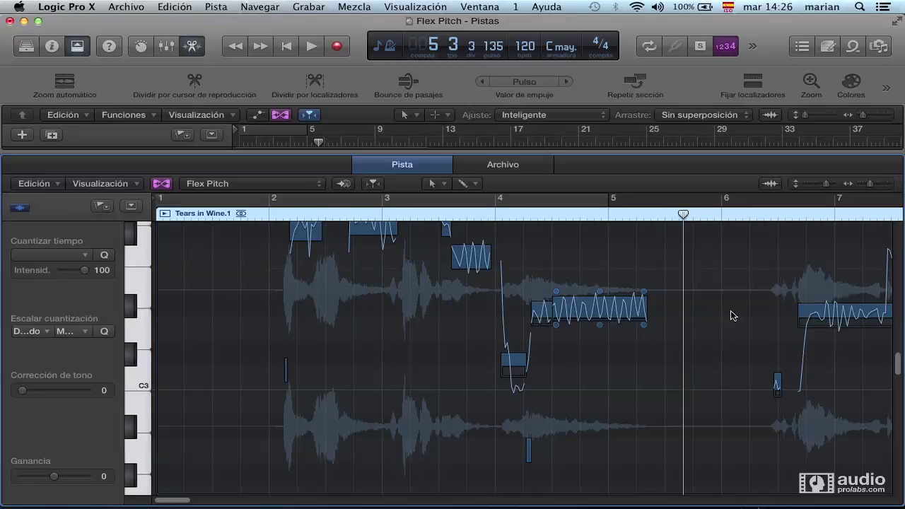
{"action": "left_click", "coordinate": [608, 314]}
{"action": "mouse_move", "coordinate": [813, 311]}
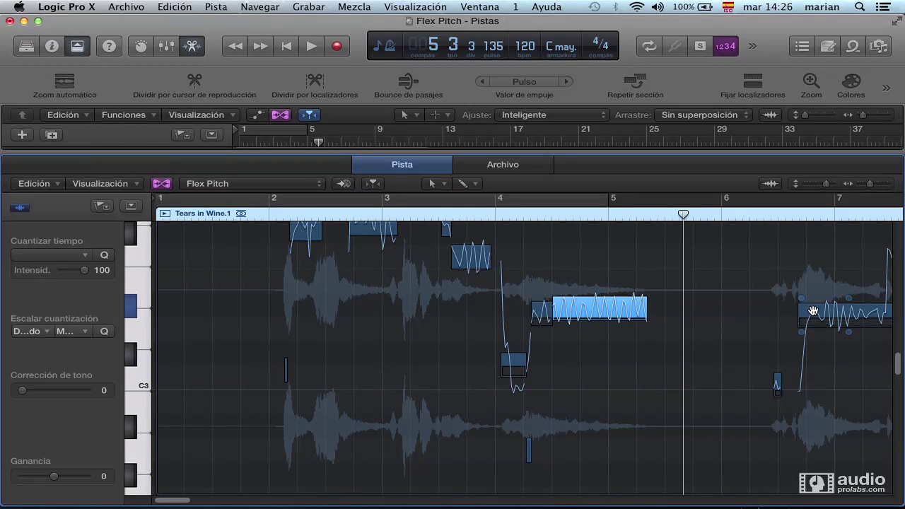
{"action": "key", "text": "Delete"}
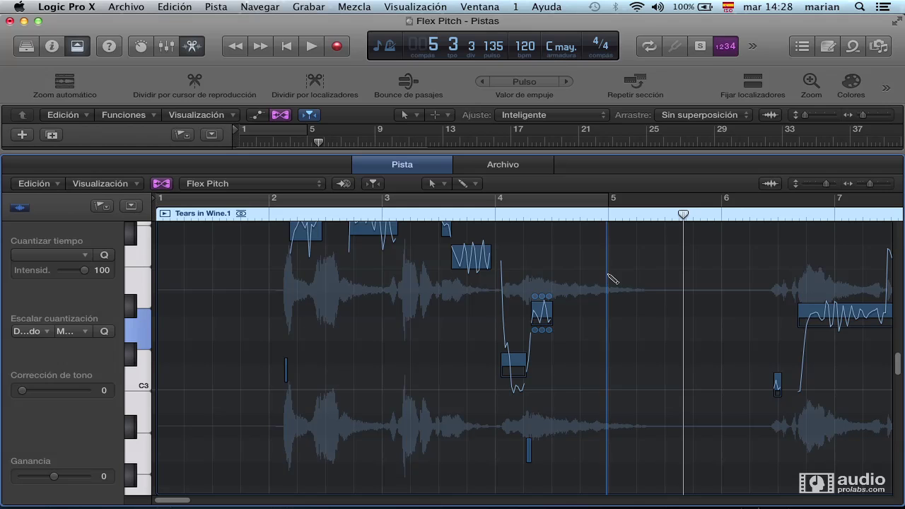
Draw a new note in the emptied area between bars 4 and 6, lower it, and return it to its original pitch.
{"action": "left_click", "coordinate": [553, 278]}
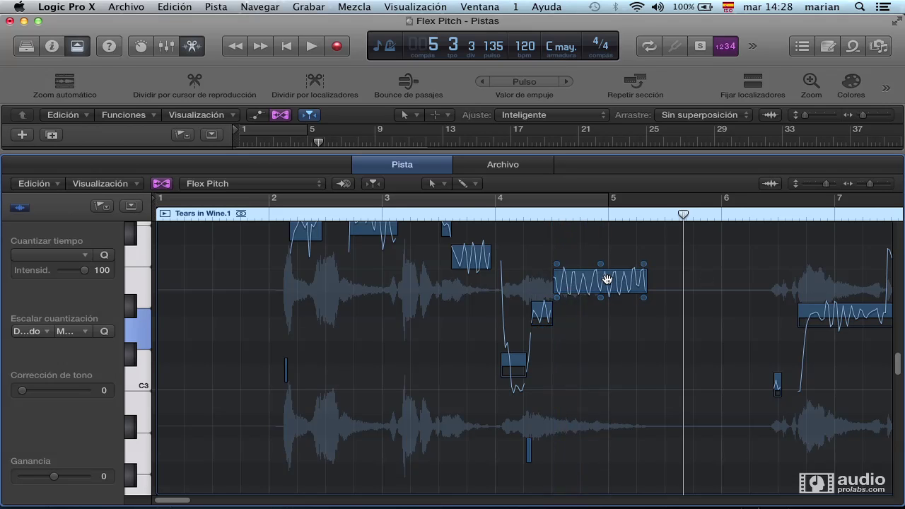
{"action": "left_click_drag", "start_coordinate": [599, 283], "coordinate": [610, 356]}
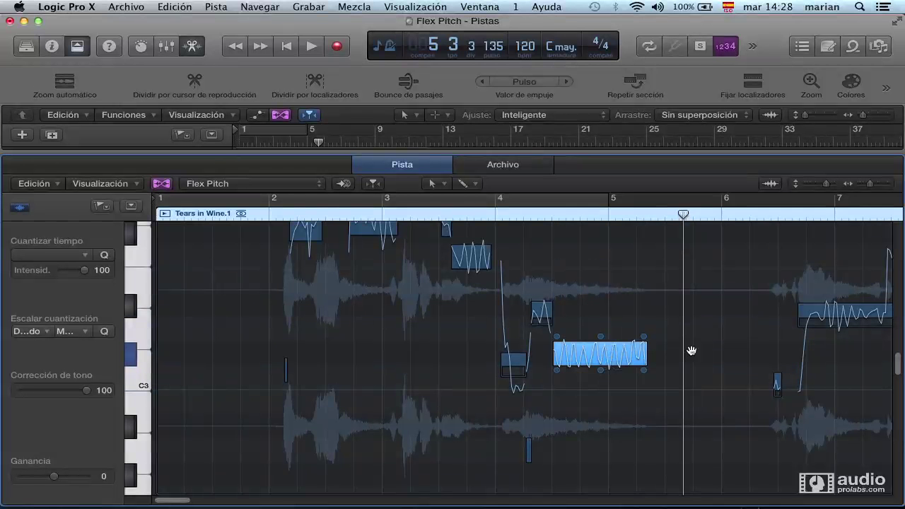
{"action": "right_click", "coordinate": [603, 352]}
{"action": "left_click", "coordinate": [626, 359]}
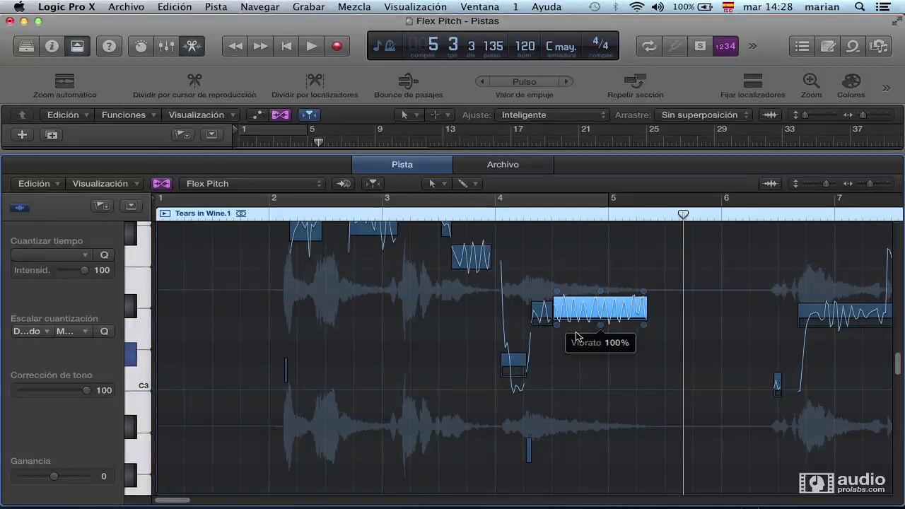
Delete the redrawn note and draw a shorter one starting at bar 5 with the Pencil tool.
{"action": "key", "text": "Delete"}
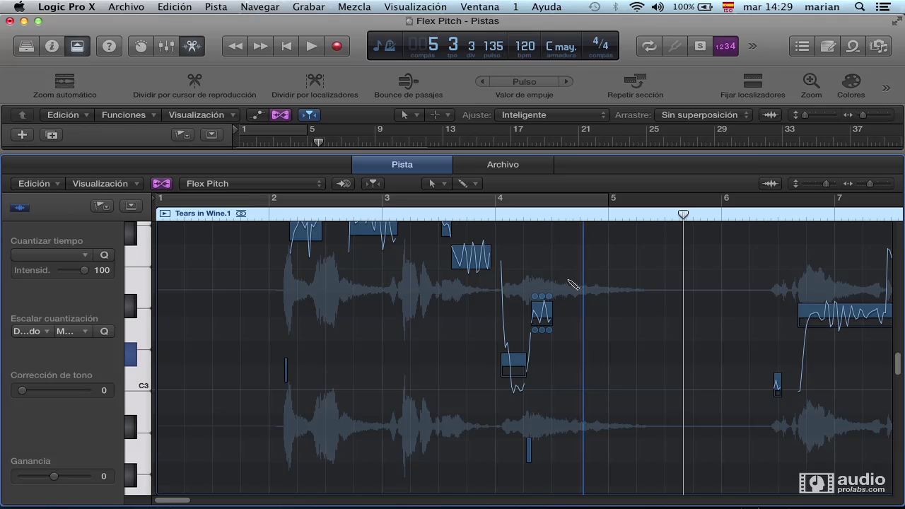
{"action": "left_click", "coordinate": [612, 285]}
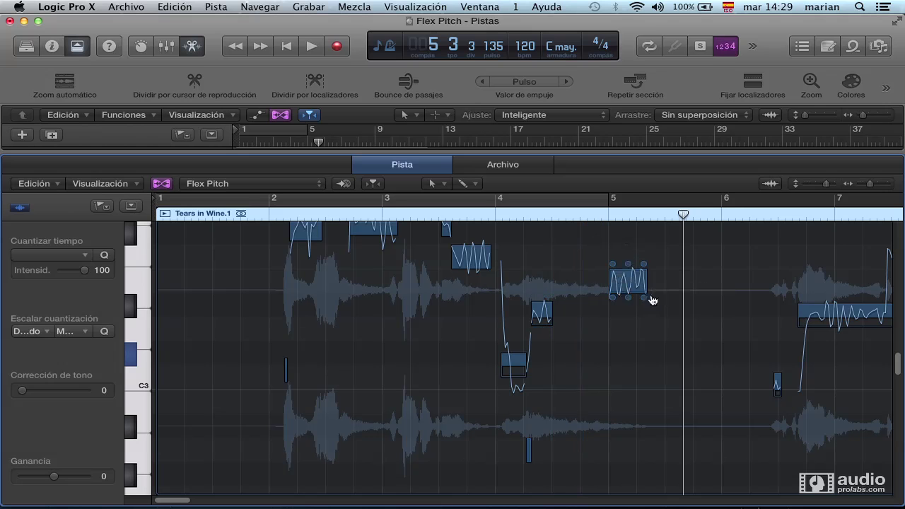
Remove the short note at bar 5 and draw a longer C3 note from mid bar 4 into bar 5 with the Pencil.
{"action": "key", "text": "Left"}
{"action": "key", "text": "Right"}
{"action": "key", "text": "Left"}
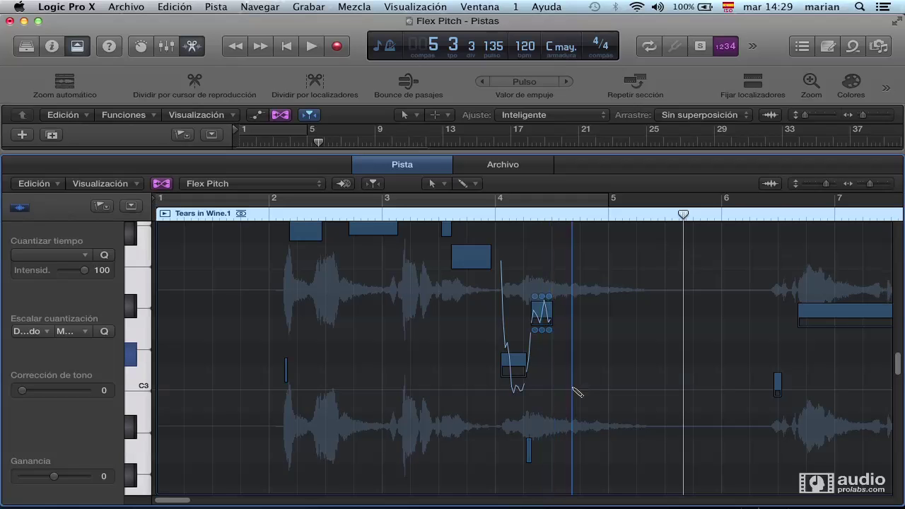
{"action": "left_click", "coordinate": [776, 377]}
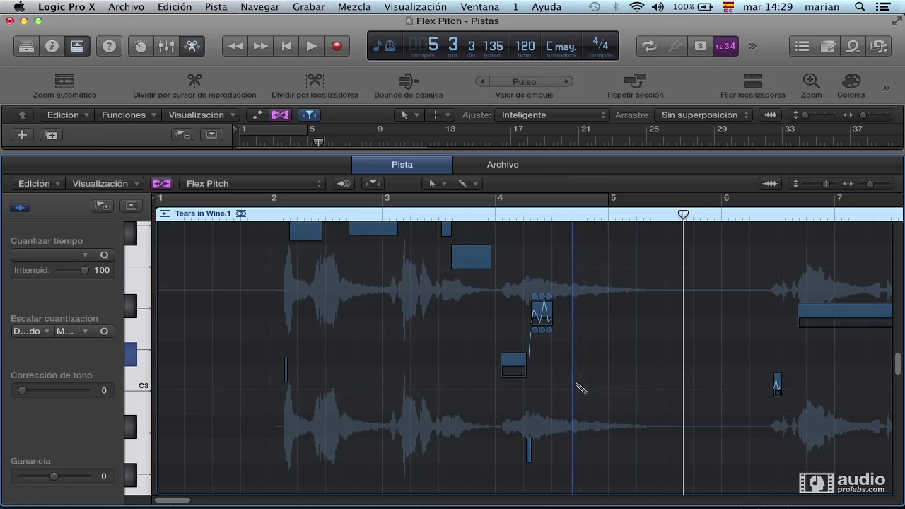
{"action": "left_click", "coordinate": [554, 388]}
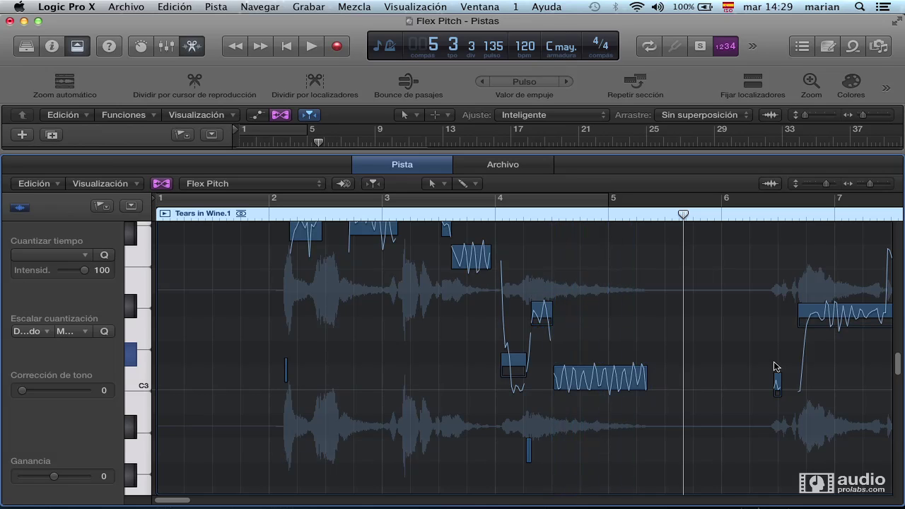
Delete the new C3 note and the short, higher-pitched note preceding it in bar 4.
{"action": "mouse_move", "coordinate": [621, 359]}
{"action": "left_click", "coordinate": [609, 383]}
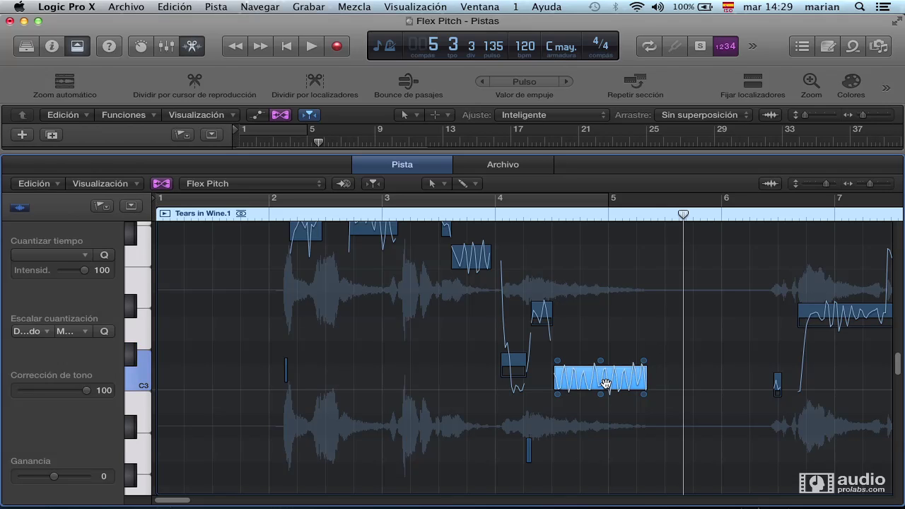
{"action": "key", "text": "Delete"}
{"action": "left_click", "coordinate": [547, 319]}
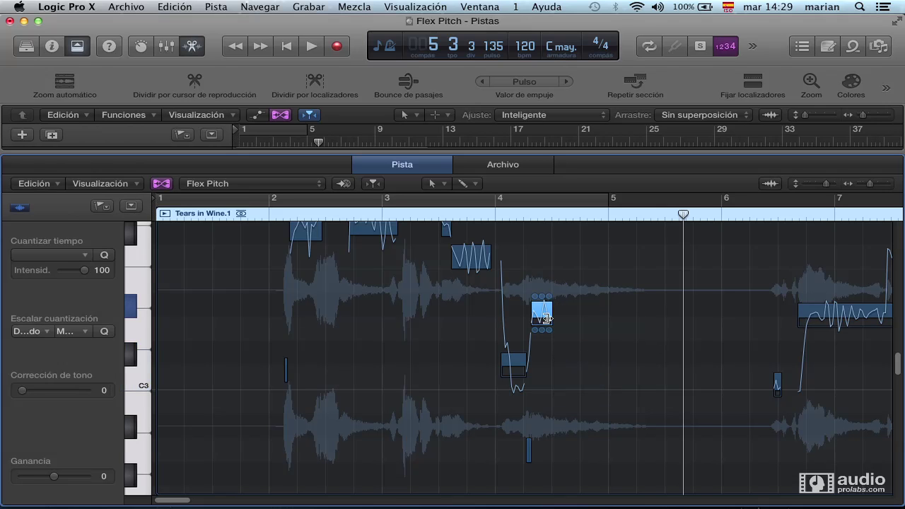
{"action": "key", "text": "super+z"}
Delete the tiny, lowest-pitched note in bar 4.
{"action": "left_click", "coordinate": [529, 450]}
{"action": "left_click", "coordinate": [630, 465]}
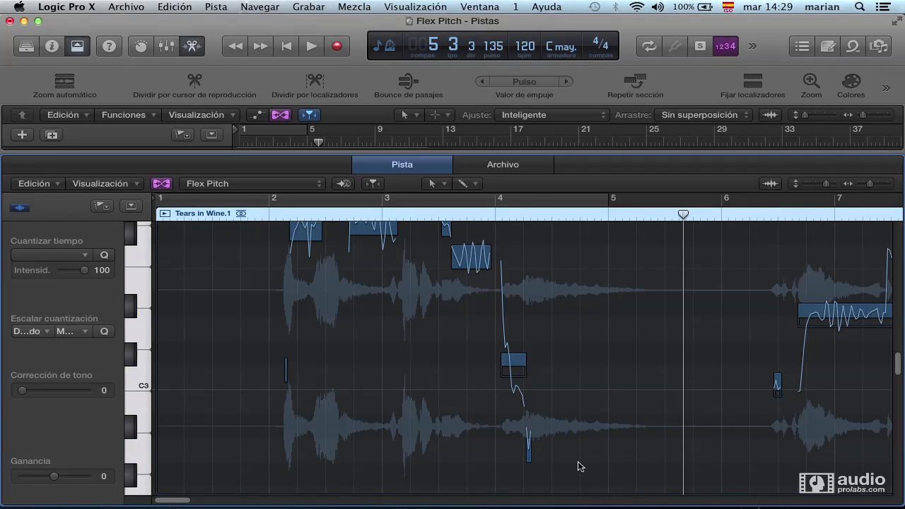
{"action": "key", "text": "super+Right"}
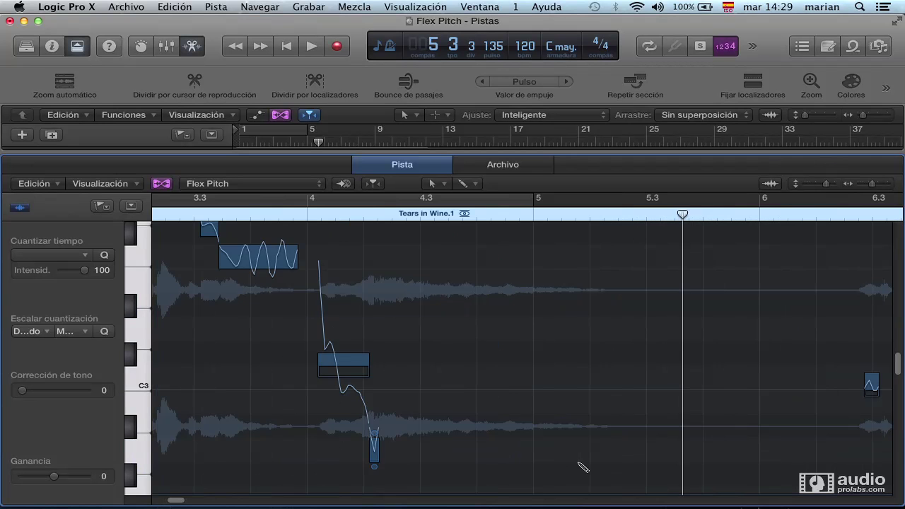
{"action": "left_click", "coordinate": [377, 456]}
{"action": "double_click", "coordinate": [375, 450]}
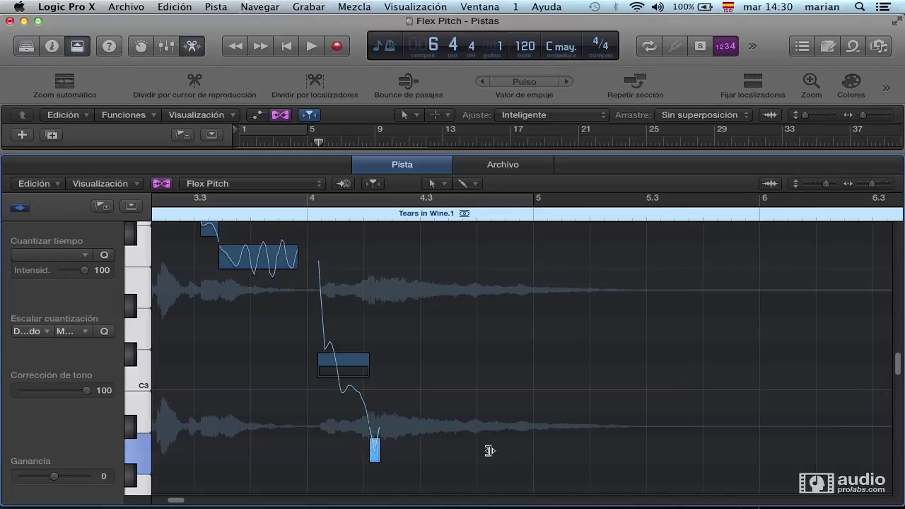
{"action": "key", "text": "Delete"}
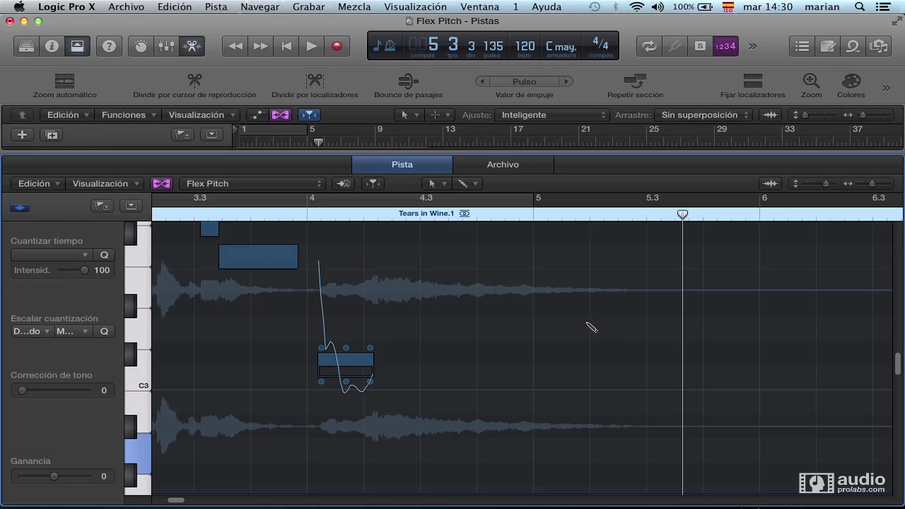
Draw a long note from bar 4 into bar 5 with the Pencil, then split it at bar 5 and lower the second part to C3.
{"action": "left_click", "coordinate": [394, 323]}
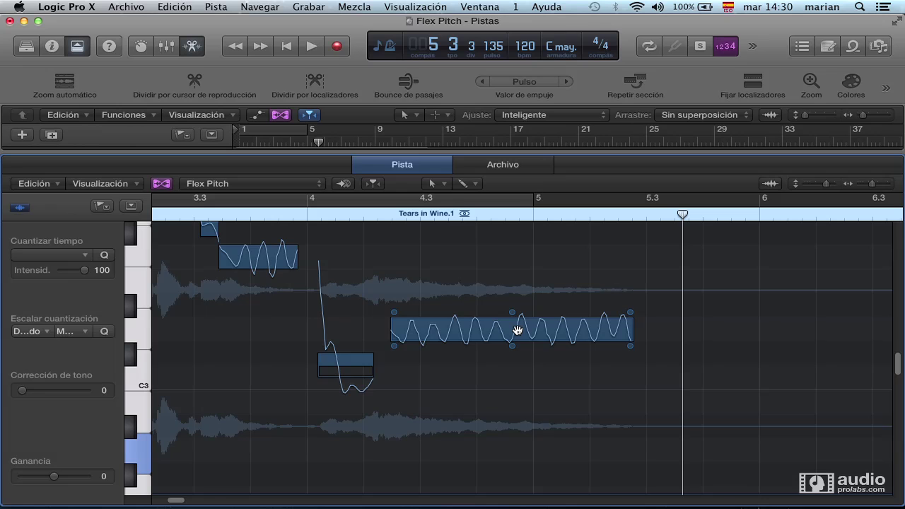
{"action": "left_click", "coordinate": [535, 377]}
{"action": "left_click_drag", "start_coordinate": [580, 330], "coordinate": [580, 378]}
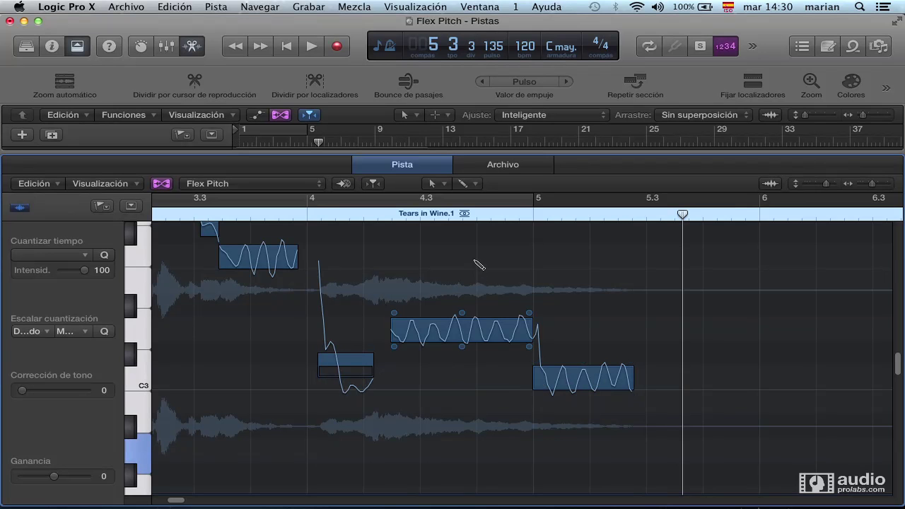
Split the remaining bar 4 part near its last beat and raise the later piece to the pitch of the note just before bar 4.
{"action": "left_click", "coordinate": [473, 331]}
{"action": "left_click_drag", "start_coordinate": [504, 331], "coordinate": [503, 258]}
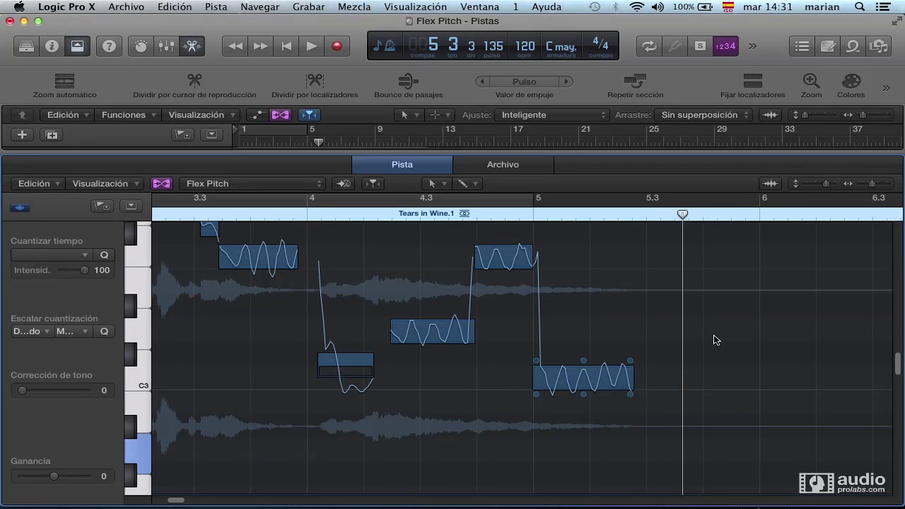